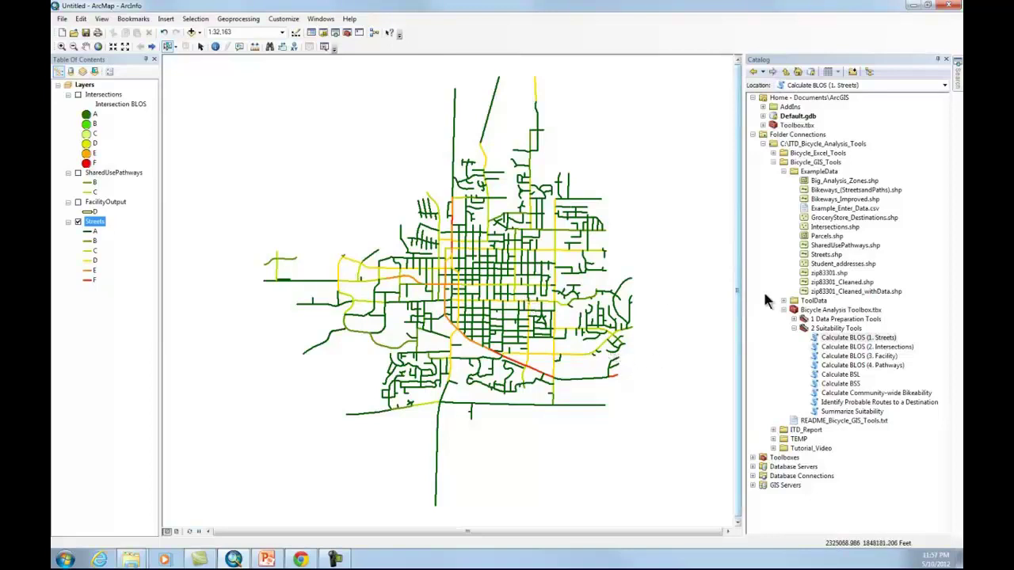
- Add GroceryStore_Destinations.shp from the Catalog to the map as the top layer and select it
click(840, 221)
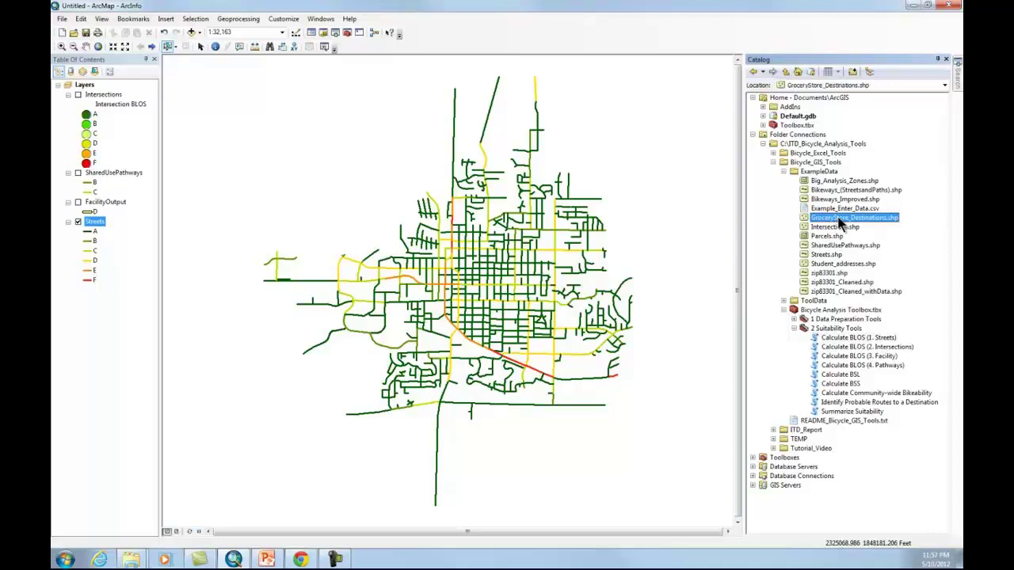
drag(838, 217, 636, 243)
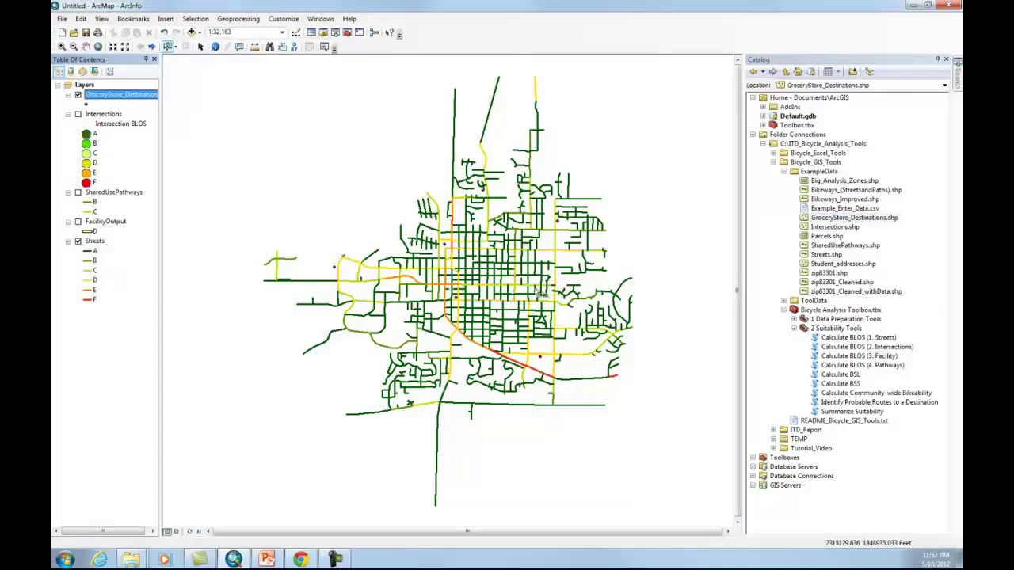
click(100, 96)
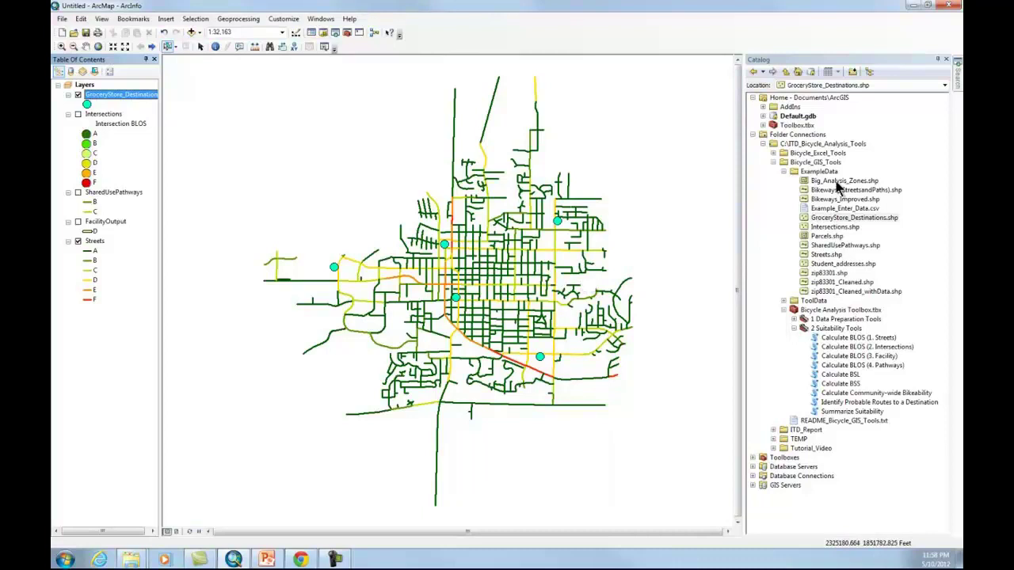
- Add Big_Analysis_Zones.shp to the map and switch off the Streets layer
drag(836, 187, 632, 262)
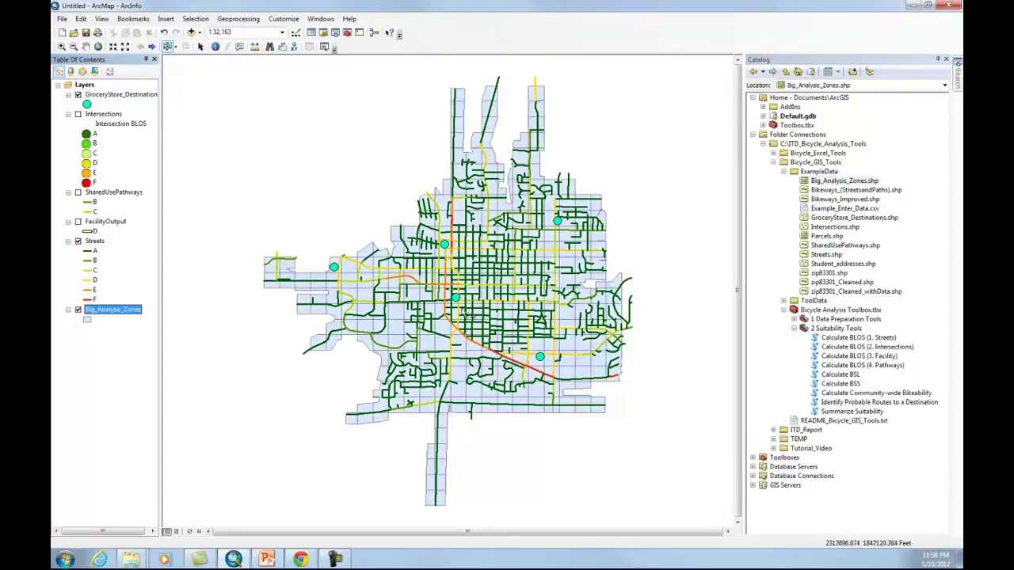
click(78, 241)
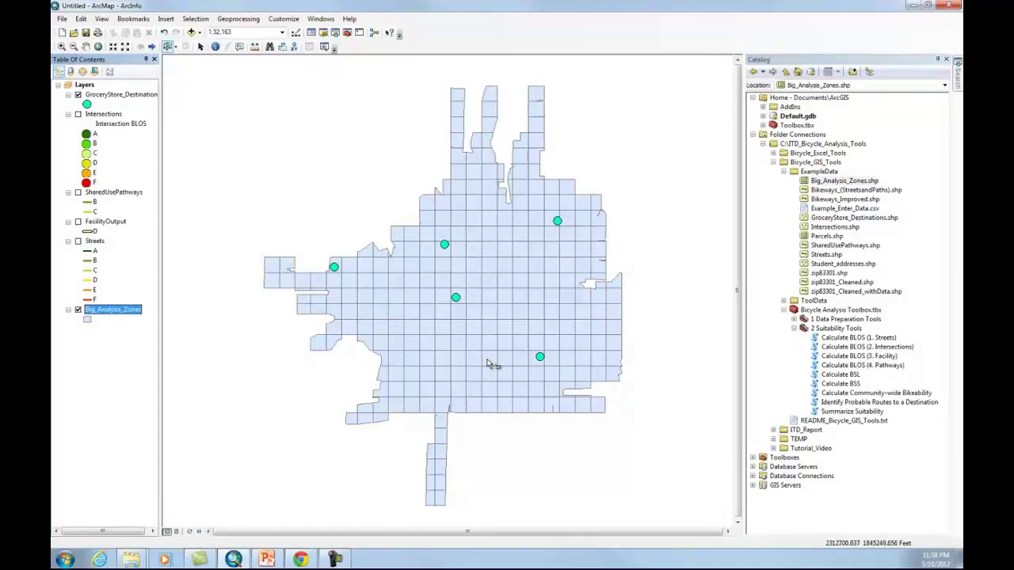
- In Calculate Community-wide Bikeability, use Bikeways_(StreetsandPaths) as network and Big_Analysis_Zones as zones
double_click(863, 393)
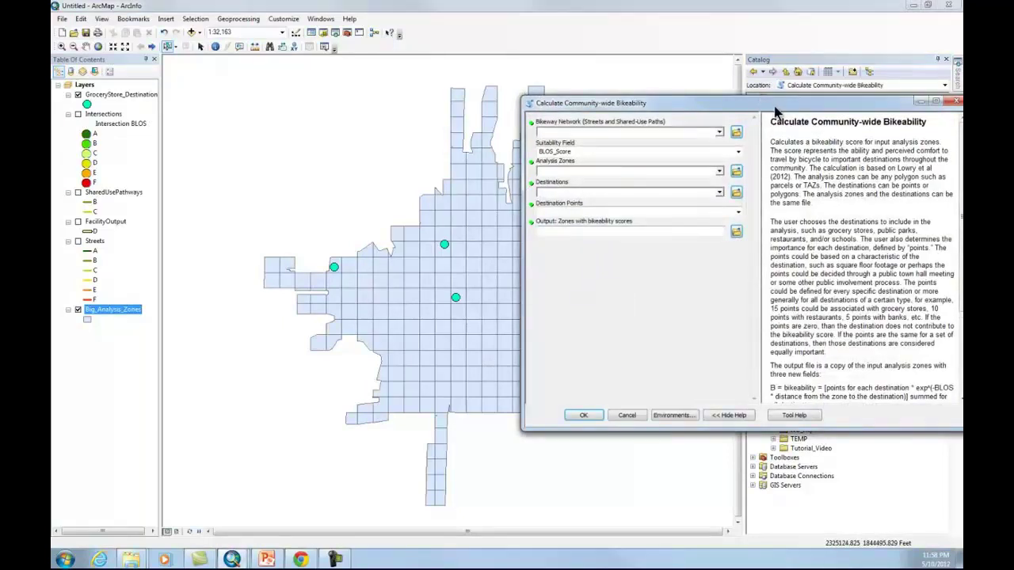
drag(780, 107, 600, 115)
drag(789, 203, 788, 176)
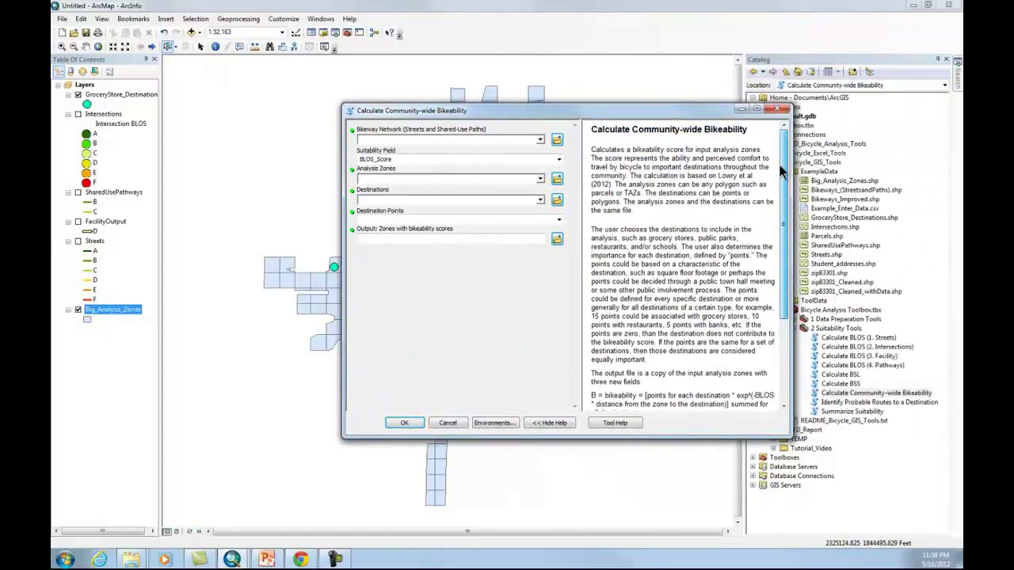
click(379, 140)
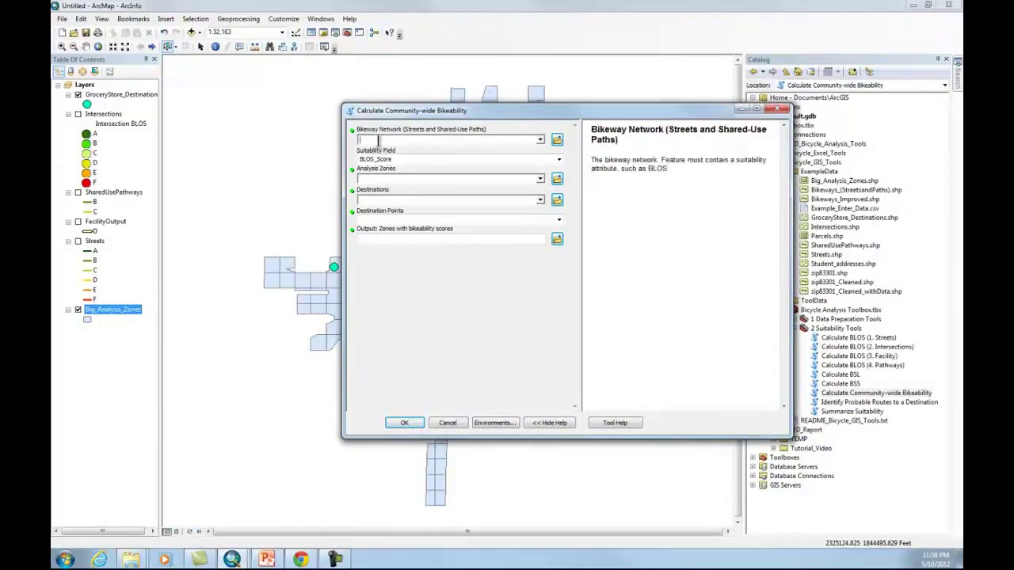
click(423, 140)
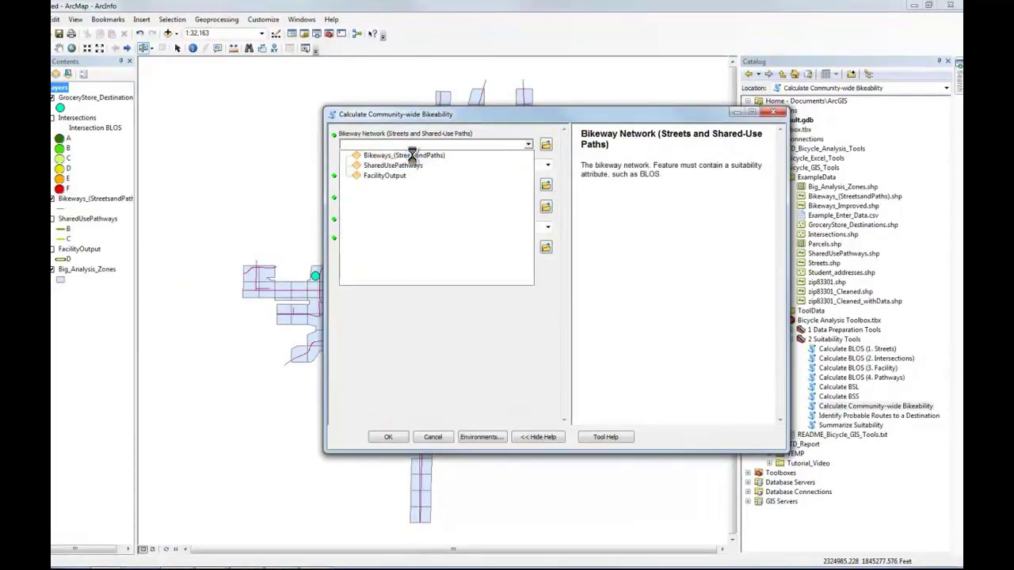
click(412, 156)
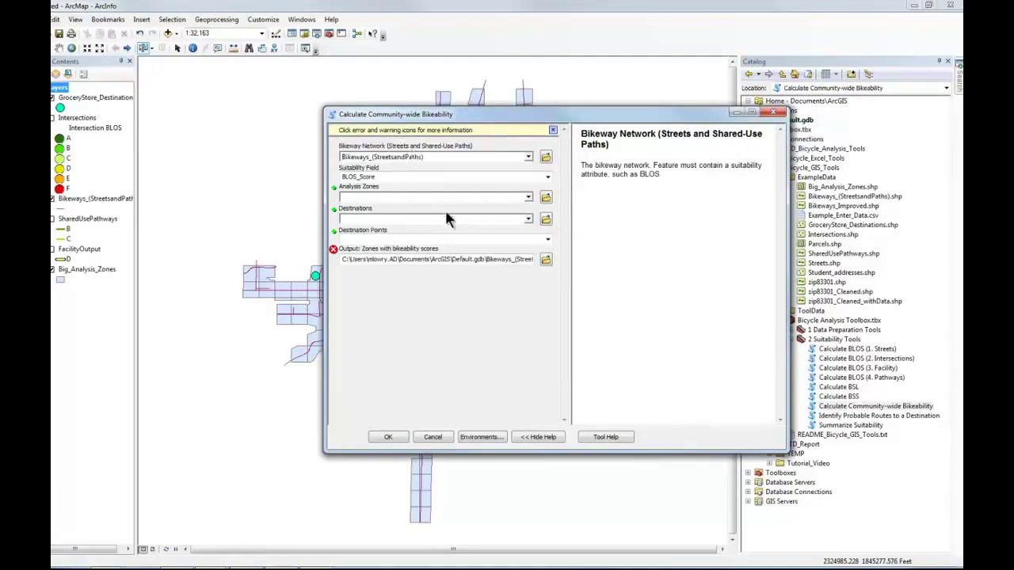
click(530, 198)
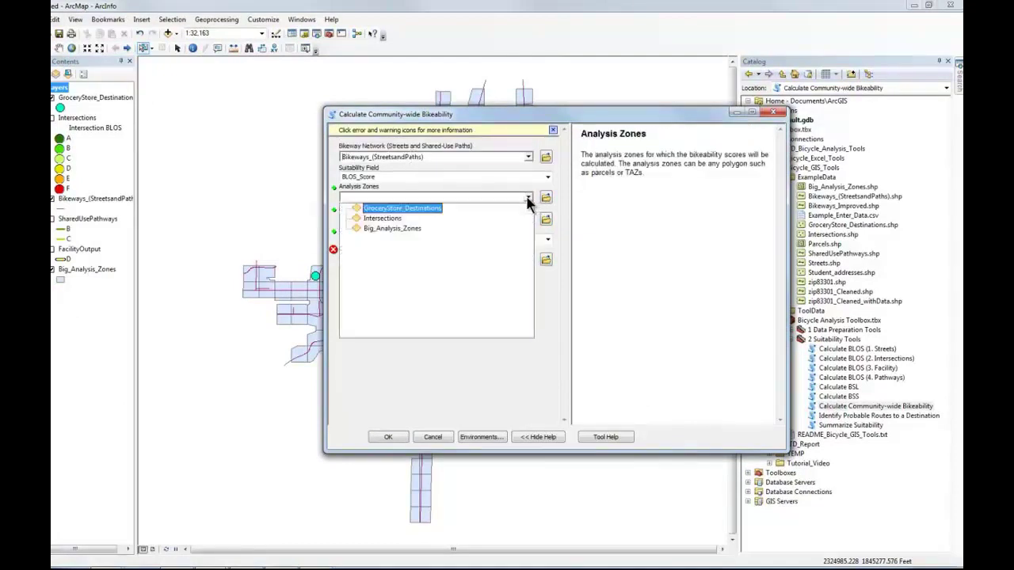
click(405, 230)
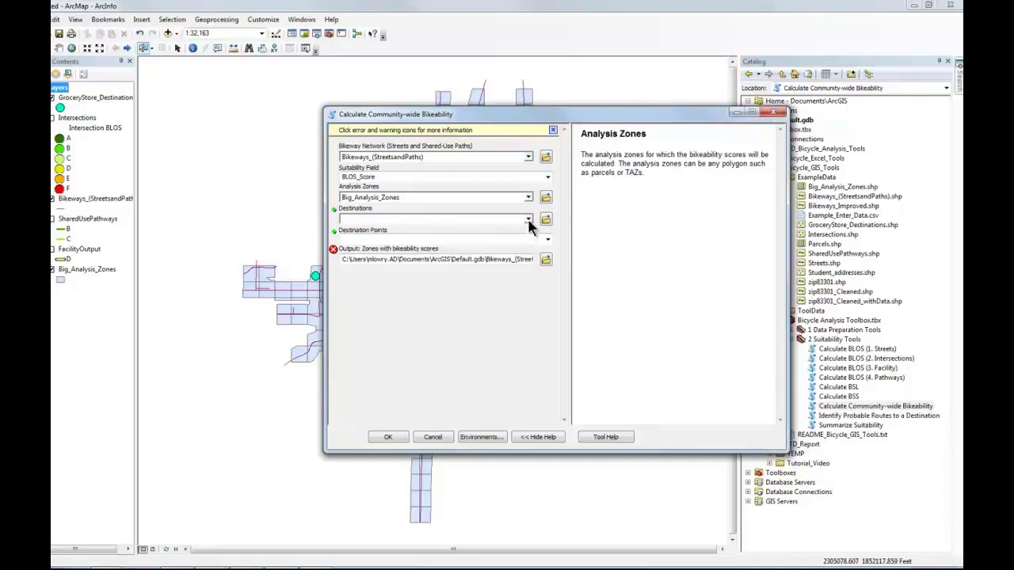
- Open the GroceryStore_Destinations attribute table to review the five stores' Current and Proposed points
right_click(88, 98)
click(132, 125)
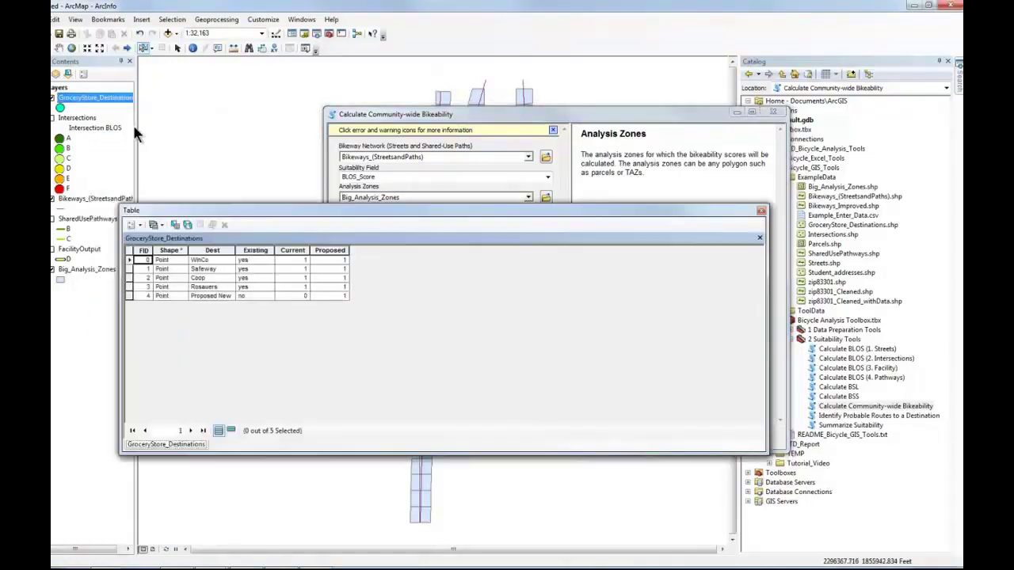
drag(294, 206, 337, 193)
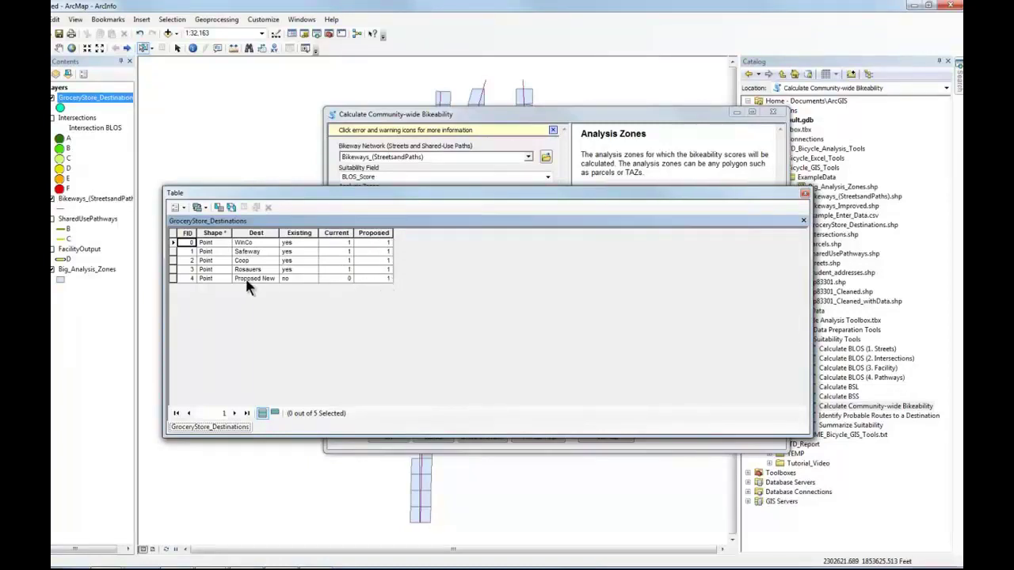
- Set Destinations to GroceryStore_Destinations with the Current field as destination points
click(805, 193)
click(416, 219)
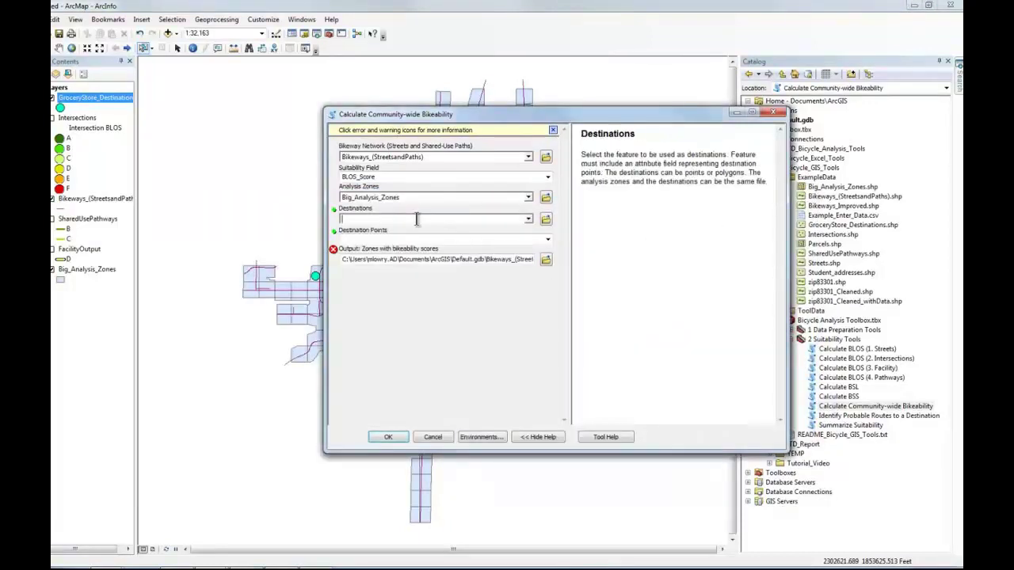
click(528, 219)
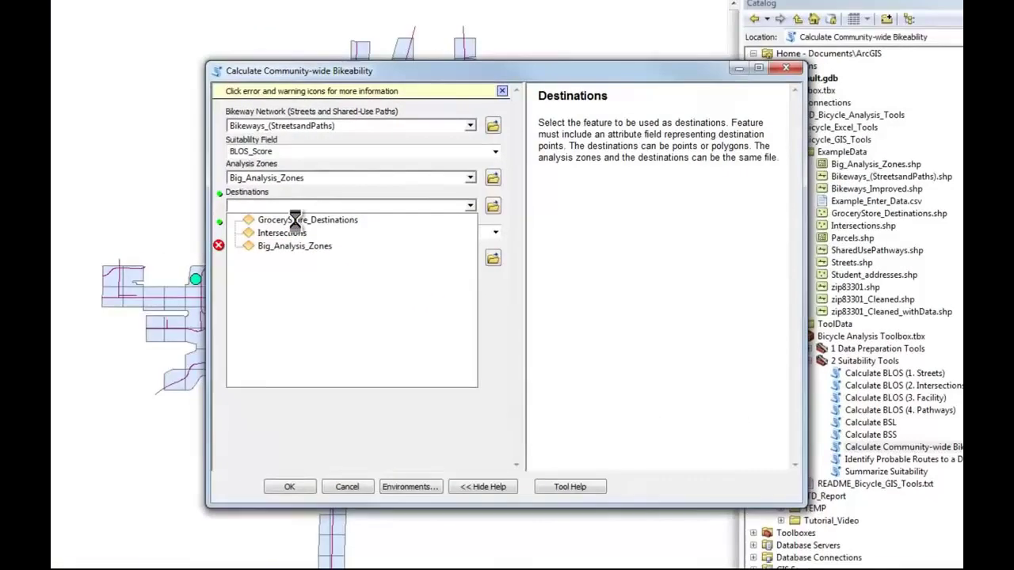
click(396, 230)
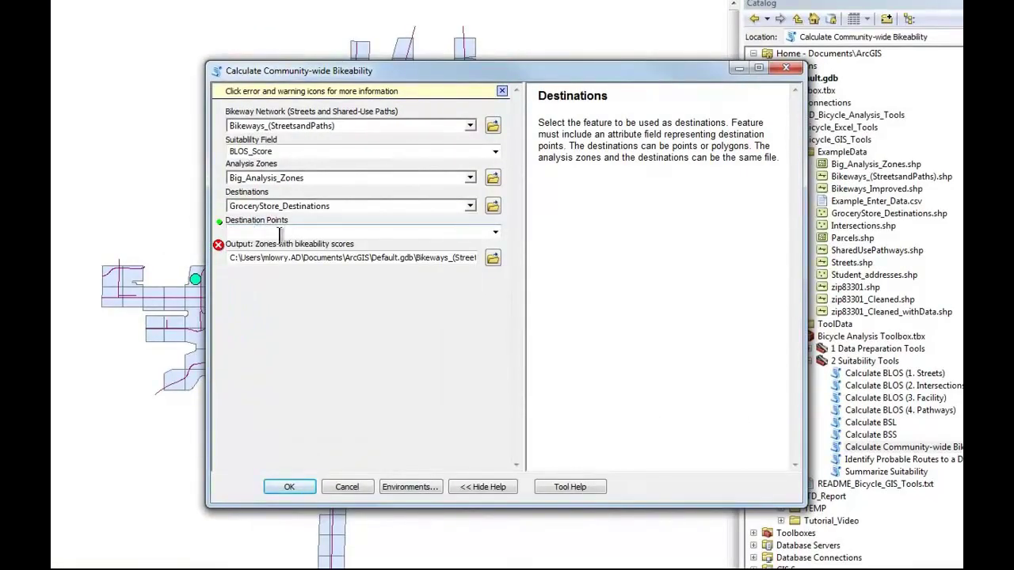
click(493, 233)
- Save the output as bikeability_1.shp in TEMP and run the calculation
click(493, 259)
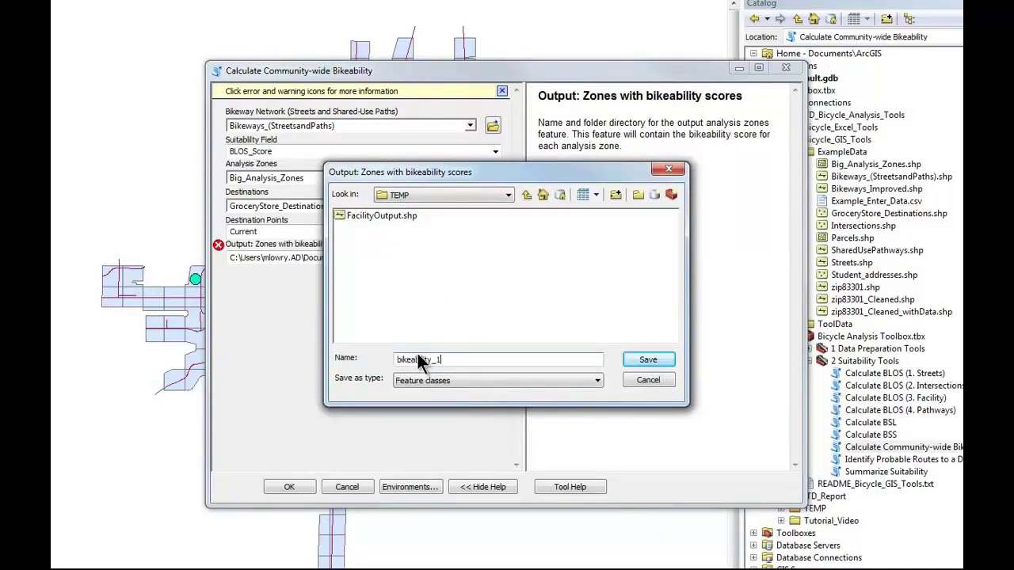
click(648, 360)
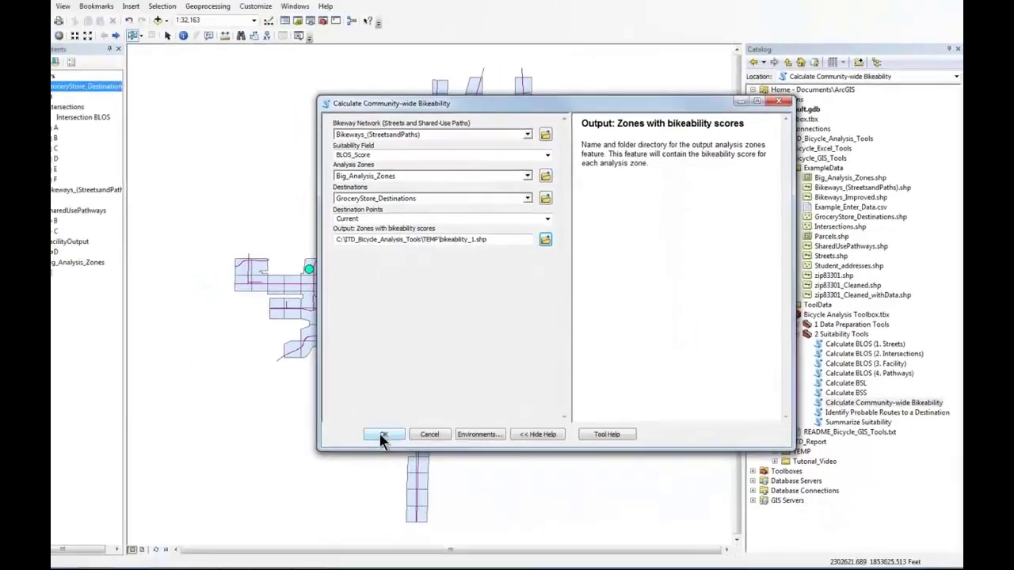
click(289, 486)
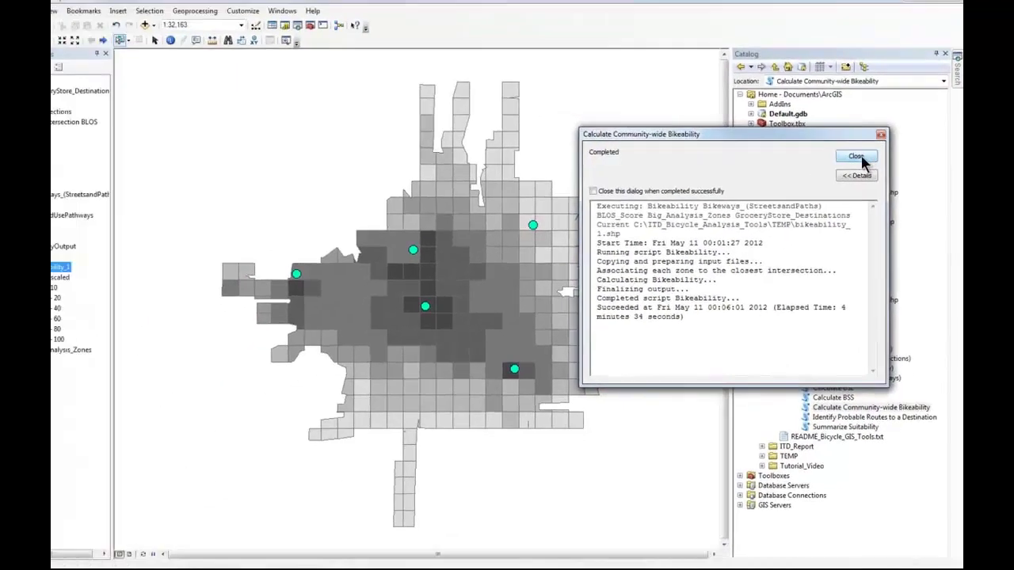
- Close the finished run report to reveal bikeability_1 zones shaded by B_scaled classes
click(857, 155)
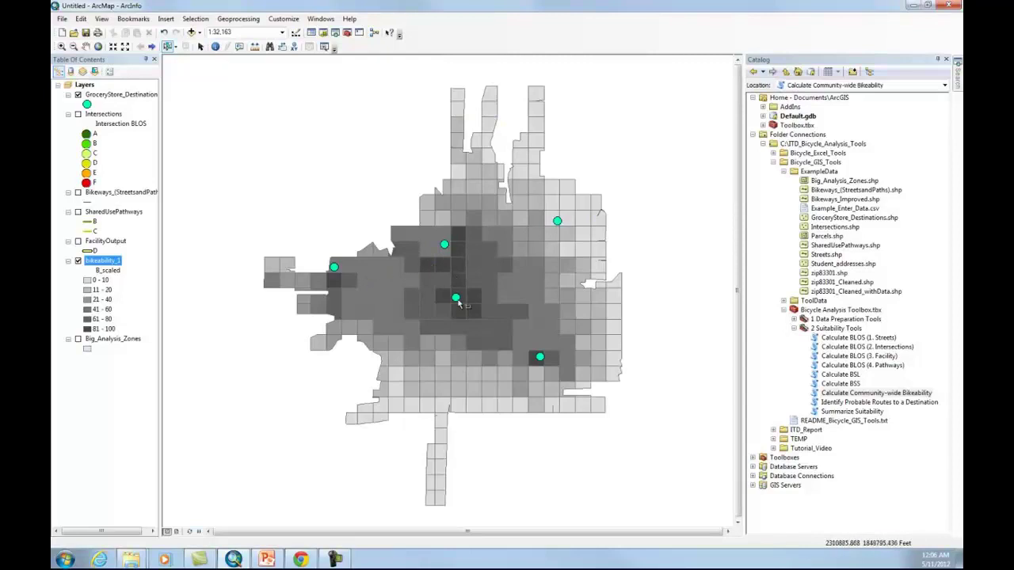
- Turn off the bikeability_1 layer and select the Big_Analysis_Zones layer
click(77, 261)
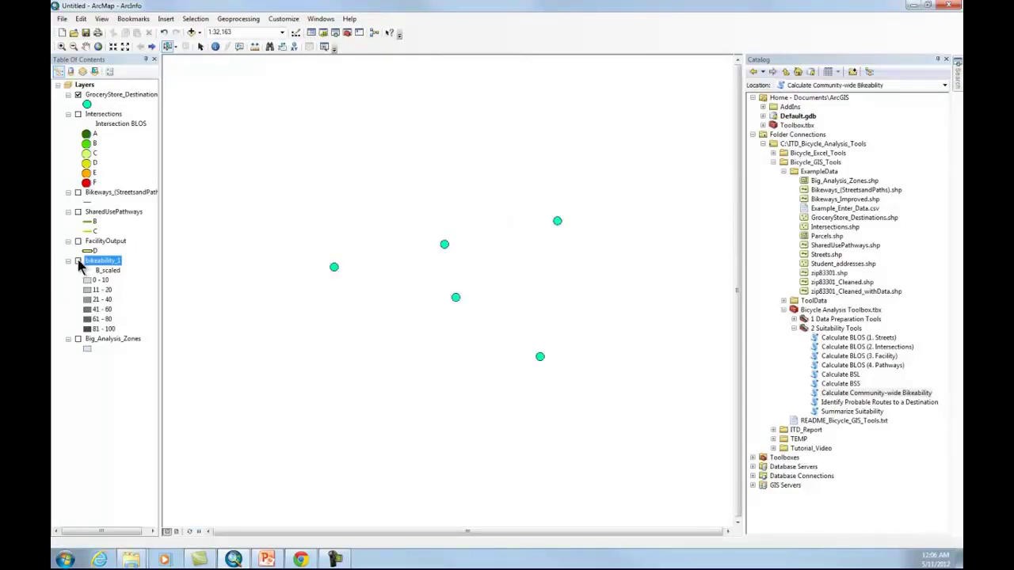
click(78, 341)
click(78, 340)
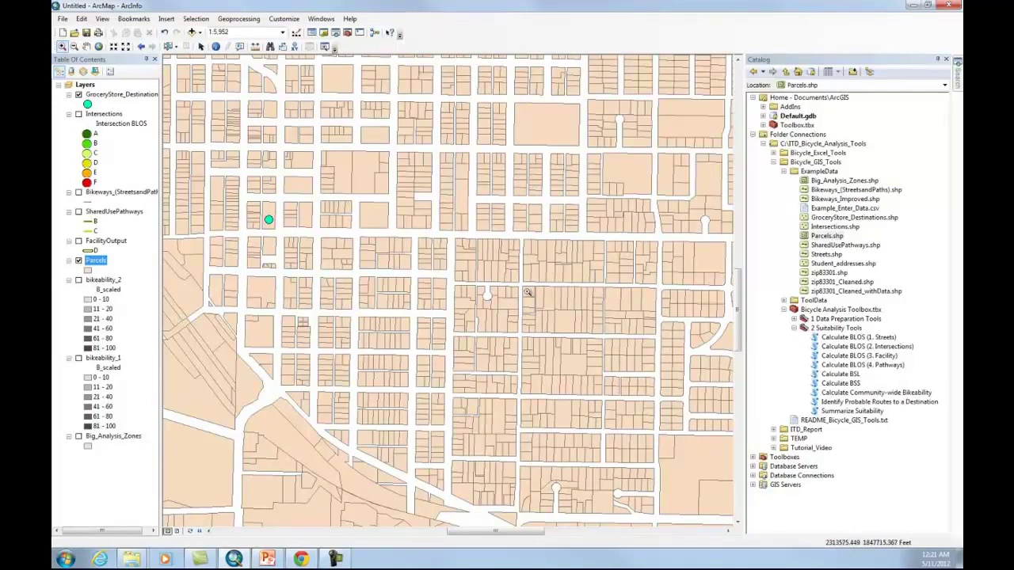
right_click(95, 263)
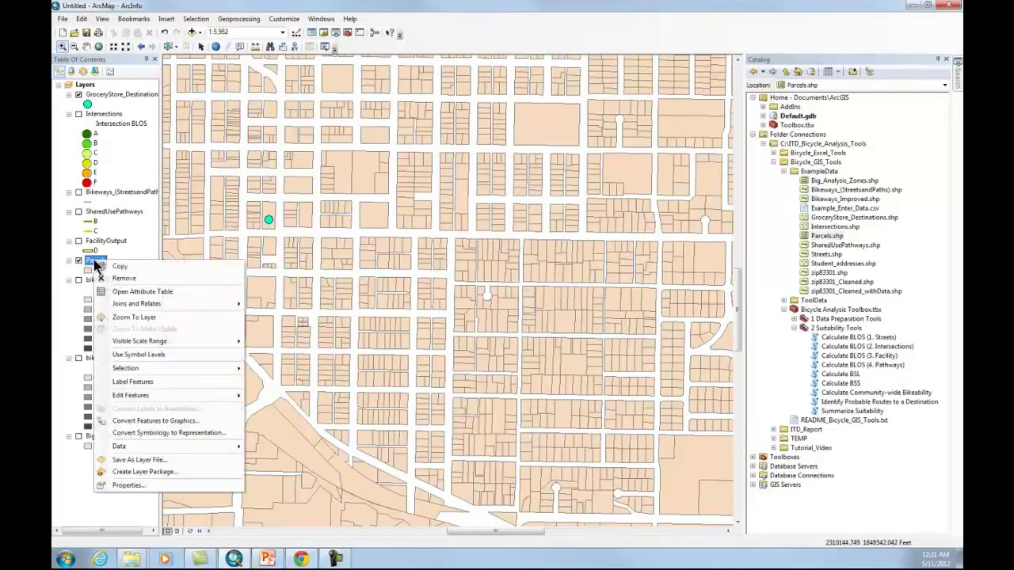
click(142, 291)
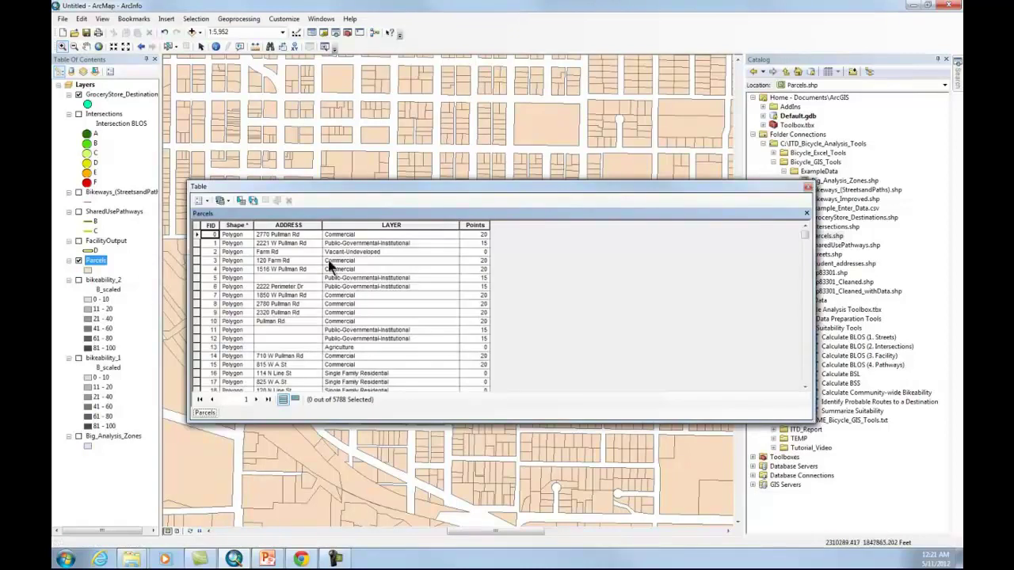
drag(371, 189, 371, 172)
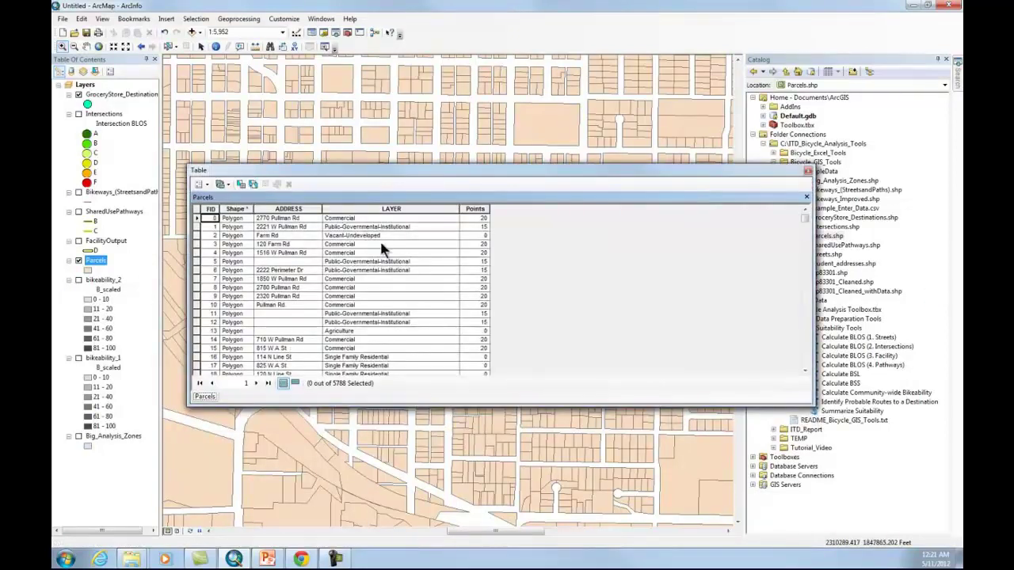
click(357, 210)
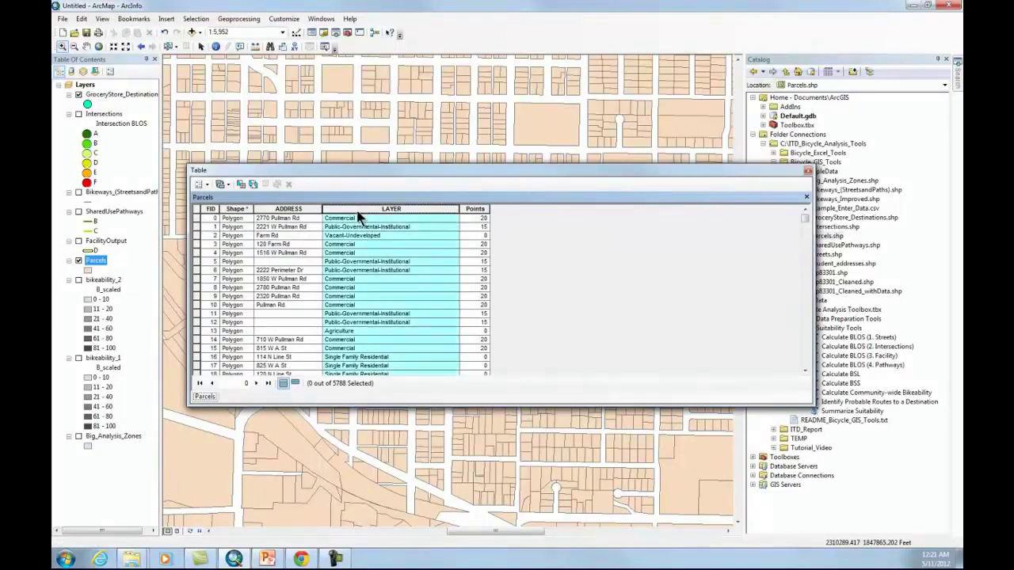
click(353, 235)
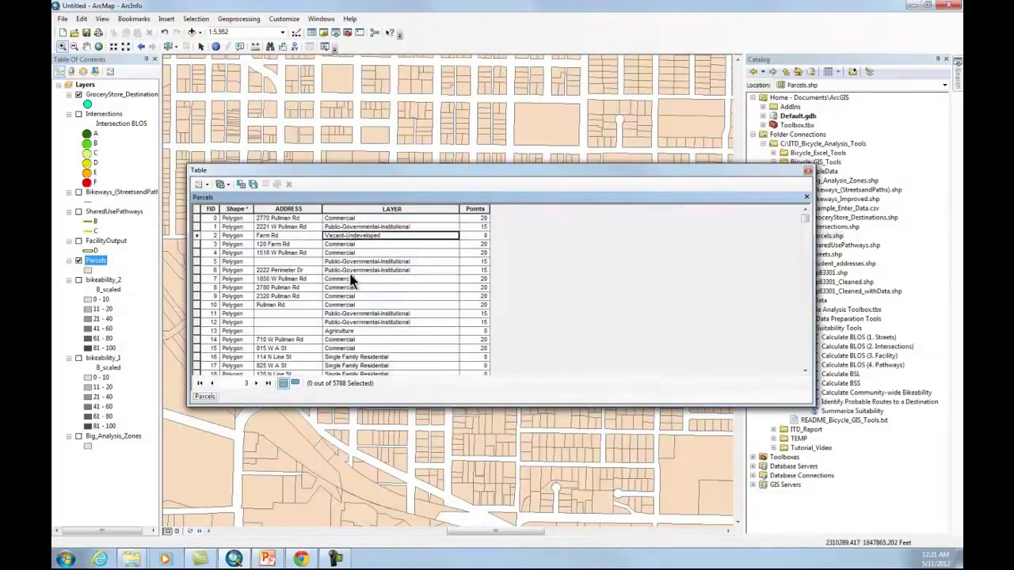
scroll(352, 282, down, 4)
scroll(353, 283, up, 4)
scroll(353, 283, down, 4)
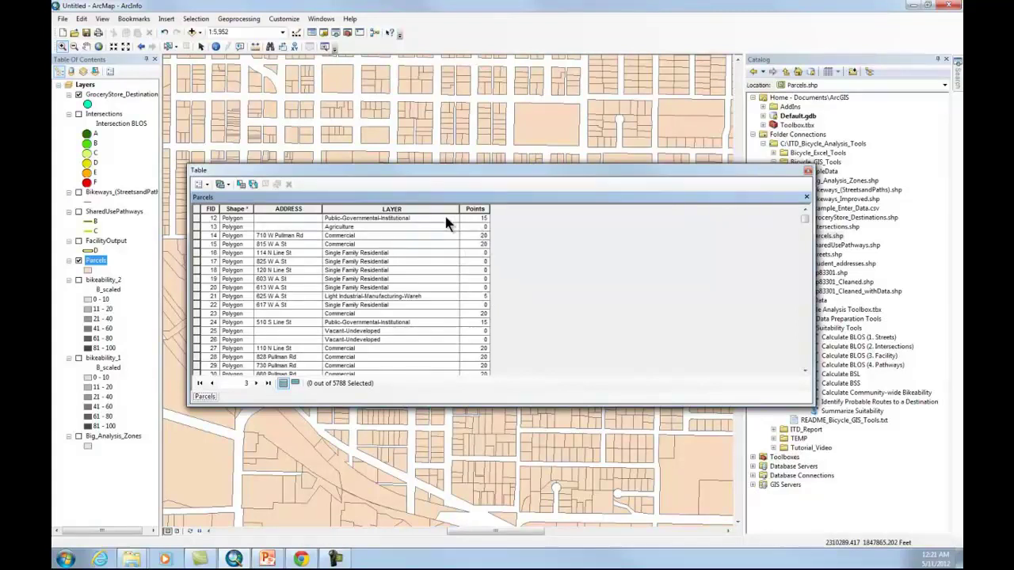
scroll(485, 248, down, 1)
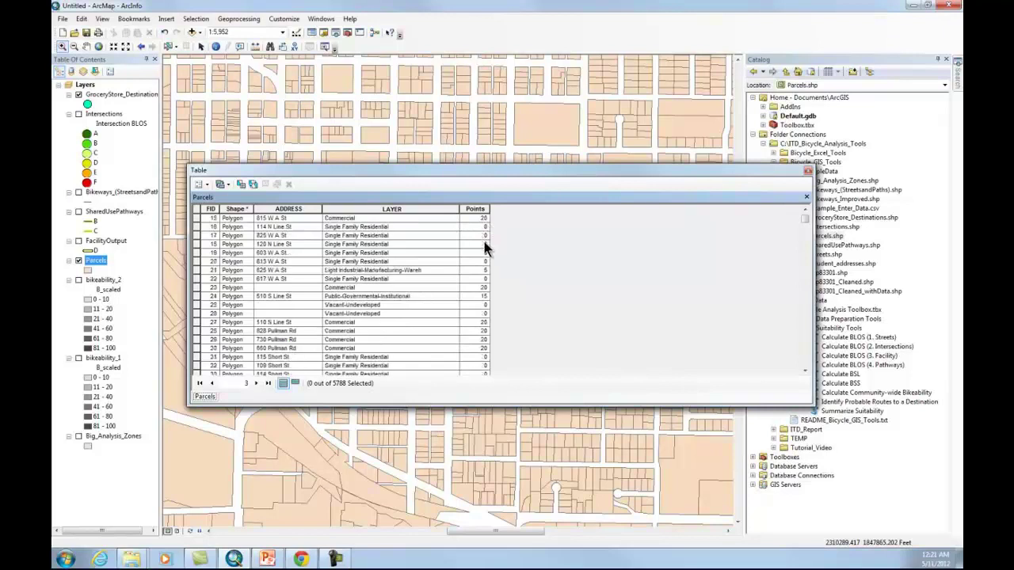